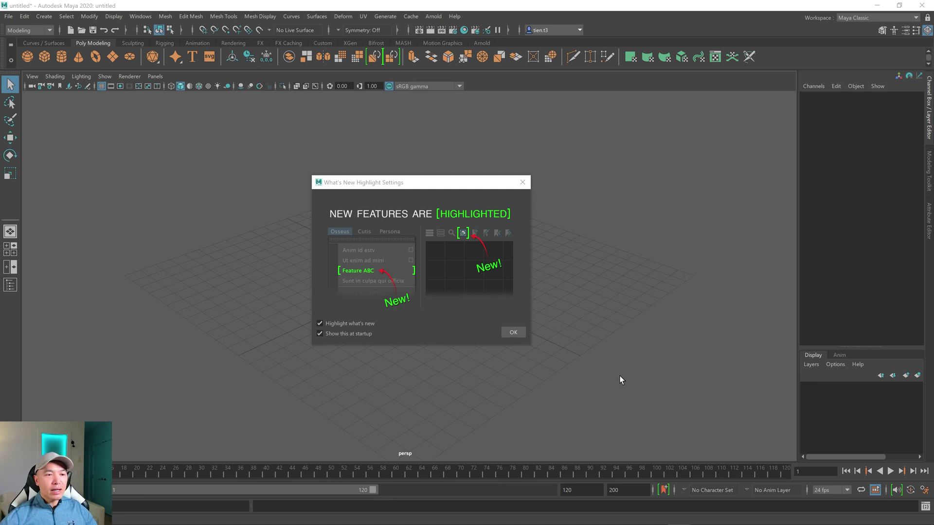
pyautogui.click(515, 333)
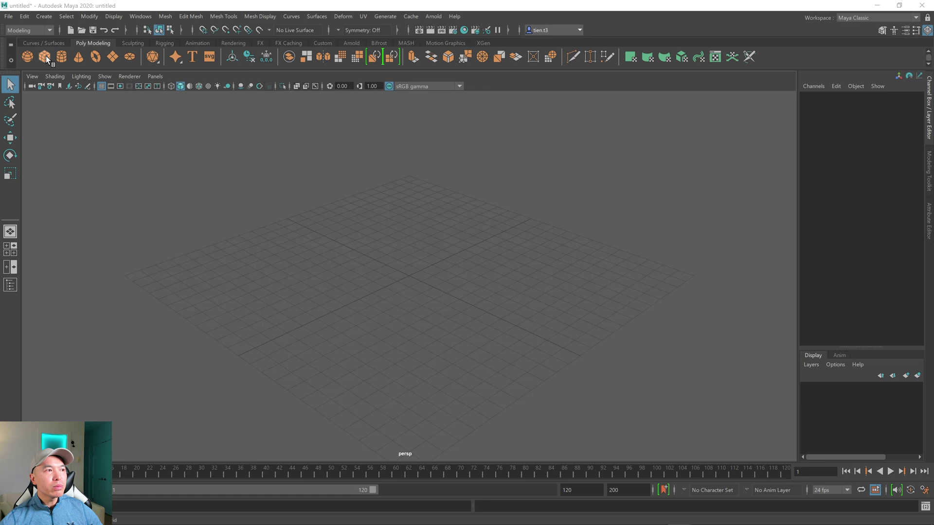
# - Add pCube1 from the Poly Modeling shelf and step-zoom the view in and out around it
pyautogui.click(46, 55)
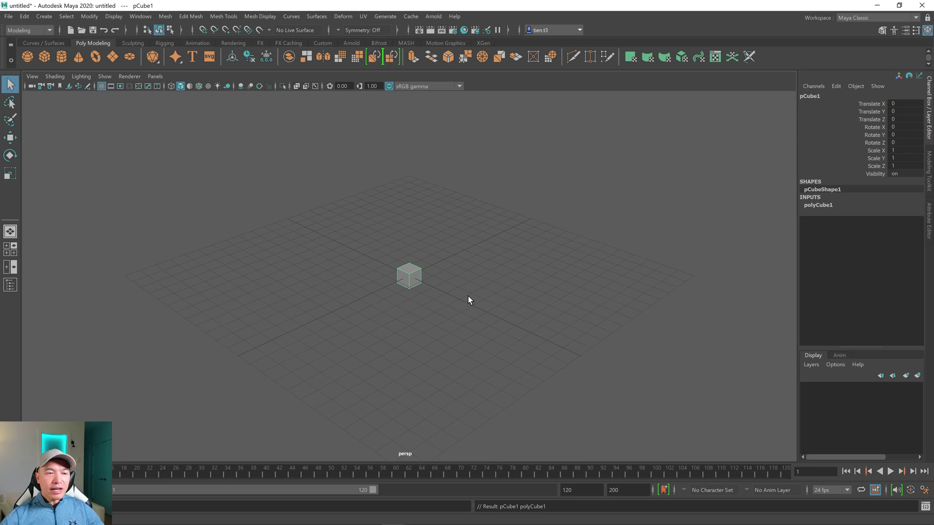
pyautogui.scroll(5, 444, 301)
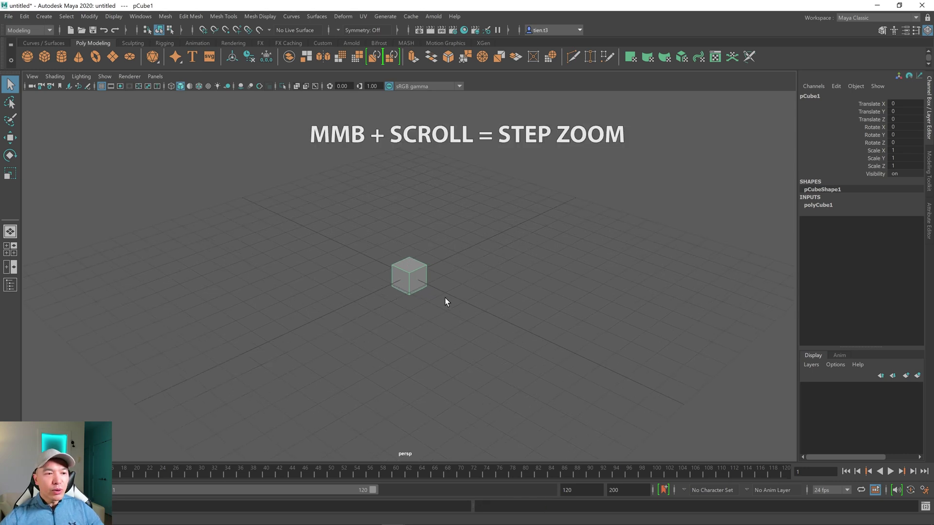
pyautogui.scroll(6, 444, 298)
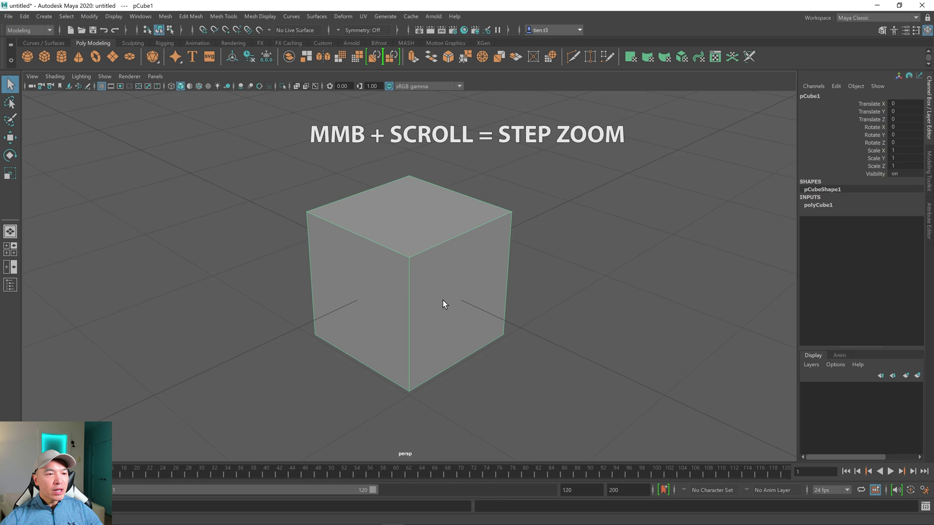
pyautogui.scroll(-5, 462, 295)
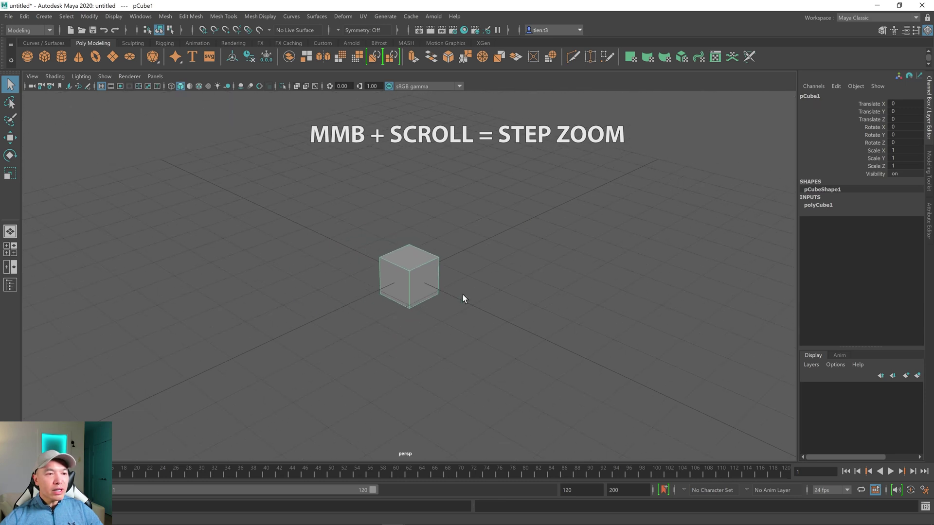
pyautogui.scroll(-3, 461, 294)
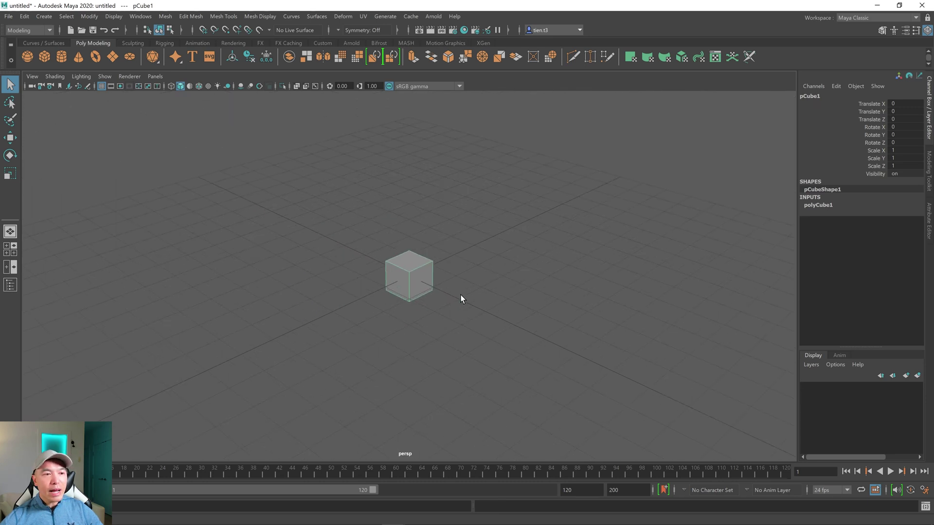
pyautogui.scroll(3, 460, 295)
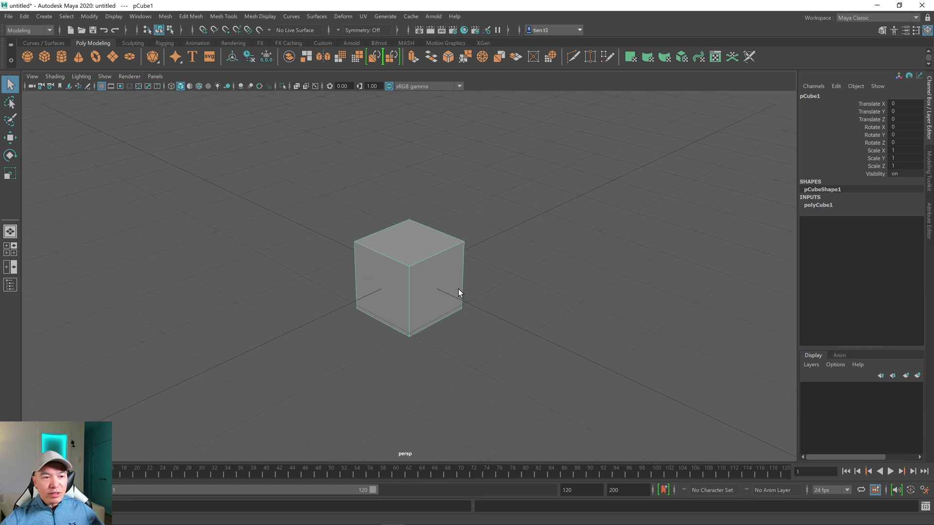
pyautogui.scroll(-5, 464, 289)
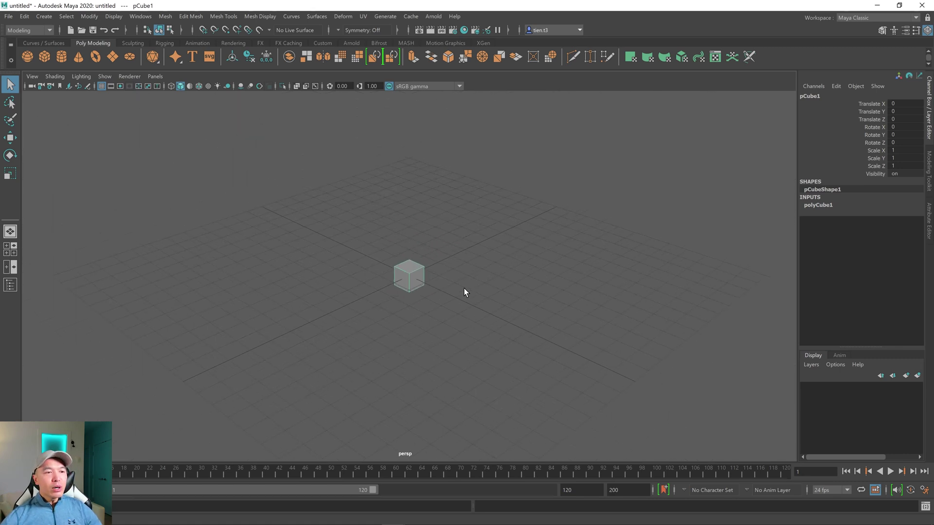
pyautogui.scroll(-2, 464, 292)
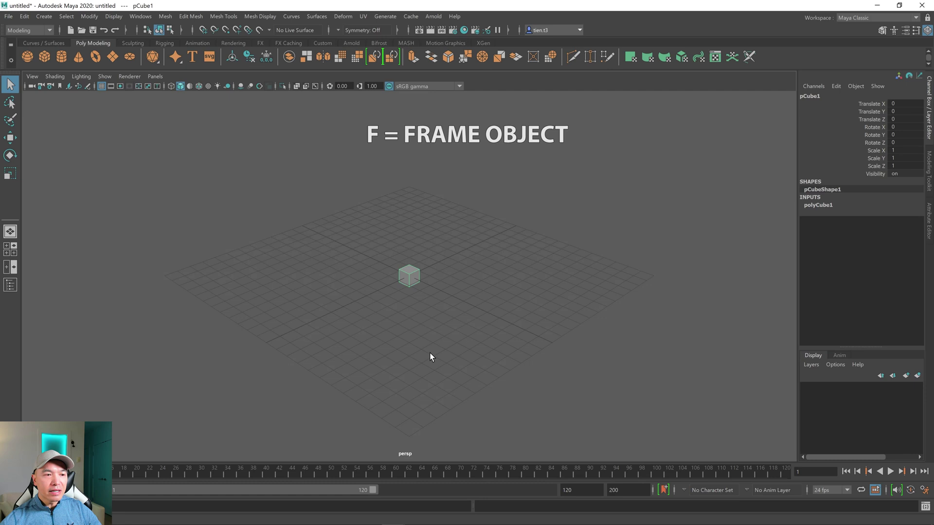
# - Frame pCube1 so it fills the perspective view, then dolly out slightly
pyautogui.press('f')
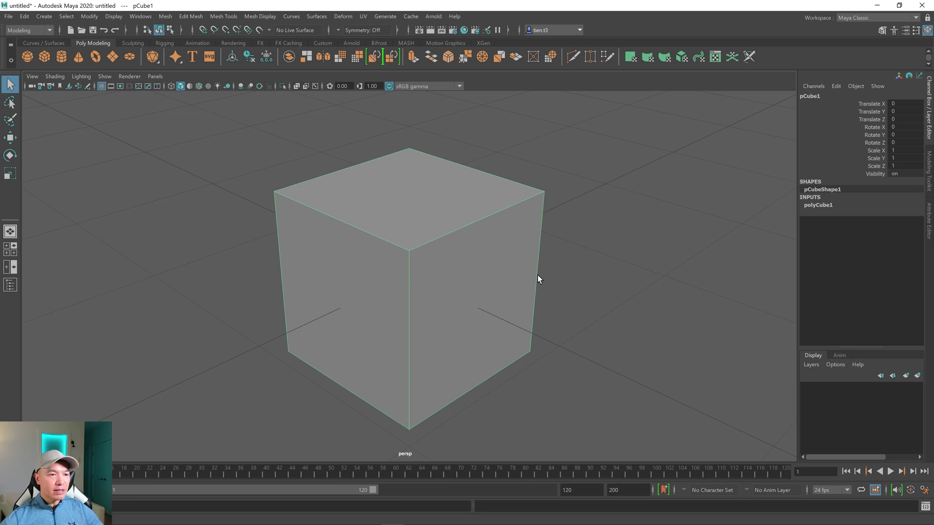
pyautogui.scroll(-8, 525, 282)
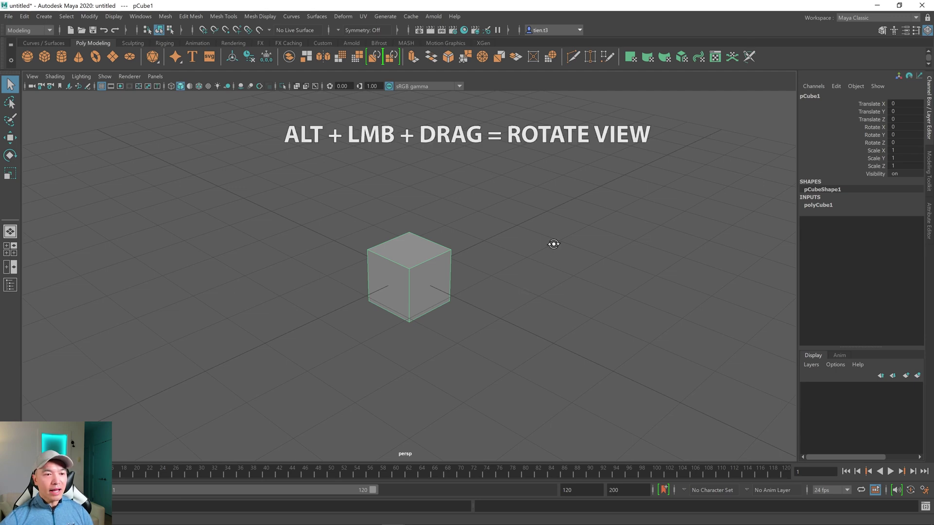
# - Tumble the view around pCube1, then pan until the cube sits back near the centre
pyautogui.keyDown('alt'); pyautogui.moveTo(552, 245); pyautogui.dragTo(498, 242); pyautogui.keyUp('alt')
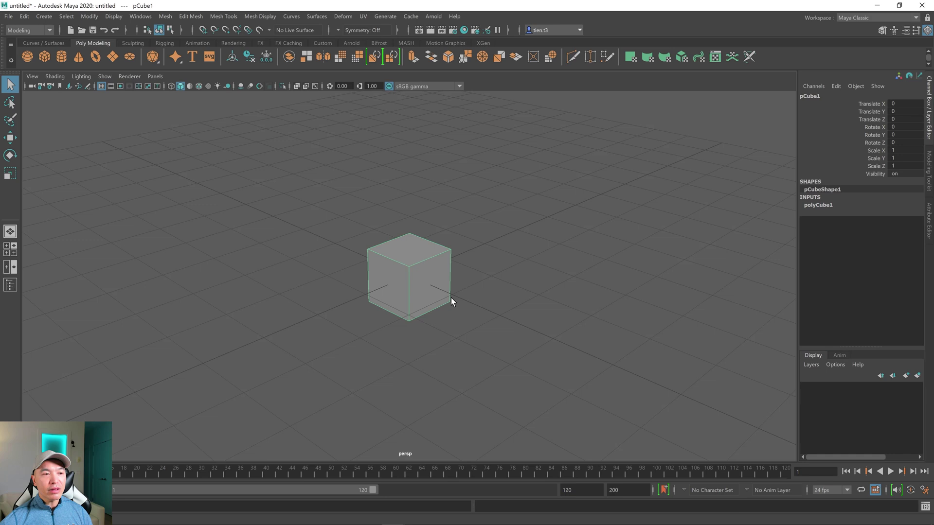
pyautogui.keyDown('alt'); pyautogui.moveTo(547, 252); pyautogui.dragTo(494, 251); pyautogui.keyUp('alt')
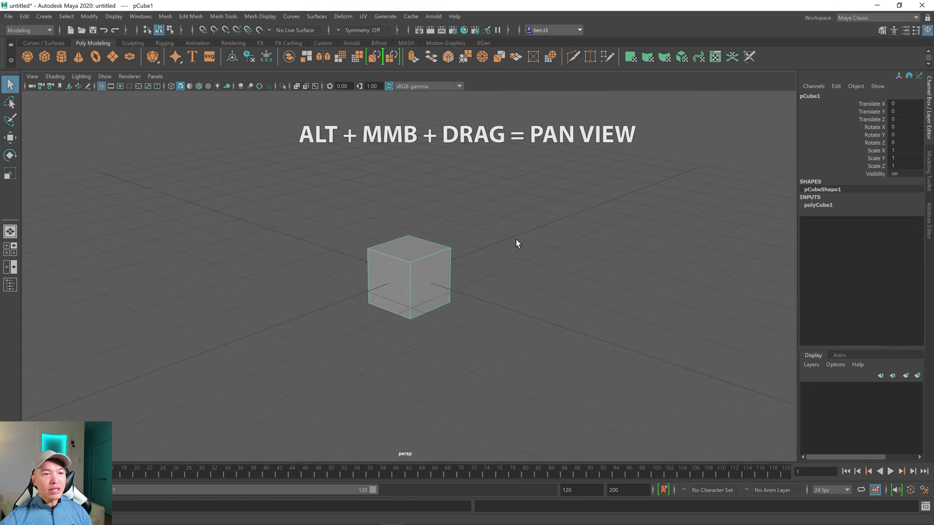
pyautogui.keyDown('alt'); pyautogui.moveTo(543, 256); pyautogui.dragTo(424, 240, button='middle'); pyautogui.keyUp('alt')
pyautogui.keyDown('alt'); pyautogui.moveTo(589, 253); pyautogui.dragTo(181, 146, button='middle'); pyautogui.keyUp('alt')
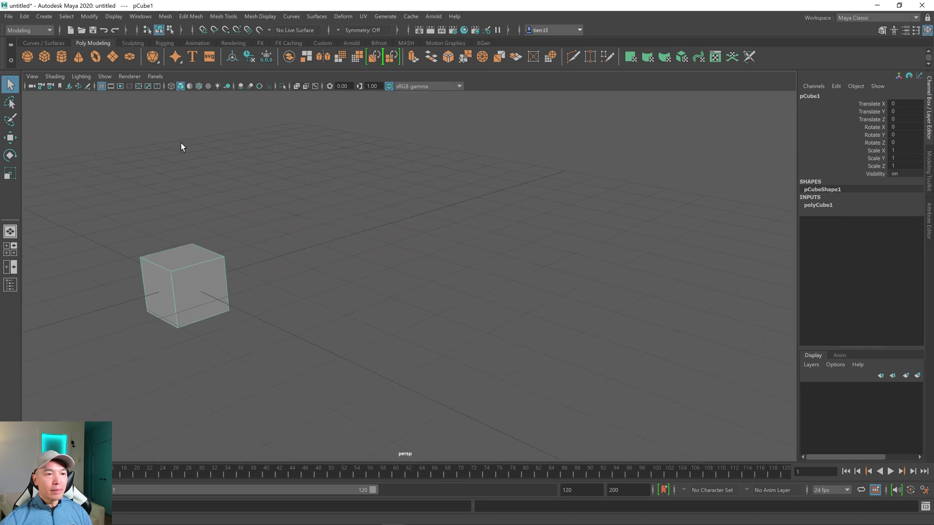
pyautogui.keyDown('alt'); pyautogui.moveTo(265, 373); pyautogui.dragTo(460, 355, button='middle'); pyautogui.keyUp('alt')
pyautogui.keyDown('alt'); pyautogui.moveTo(224, 278); pyautogui.dragTo(273, 292, button='middle'); pyautogui.keyUp('alt')
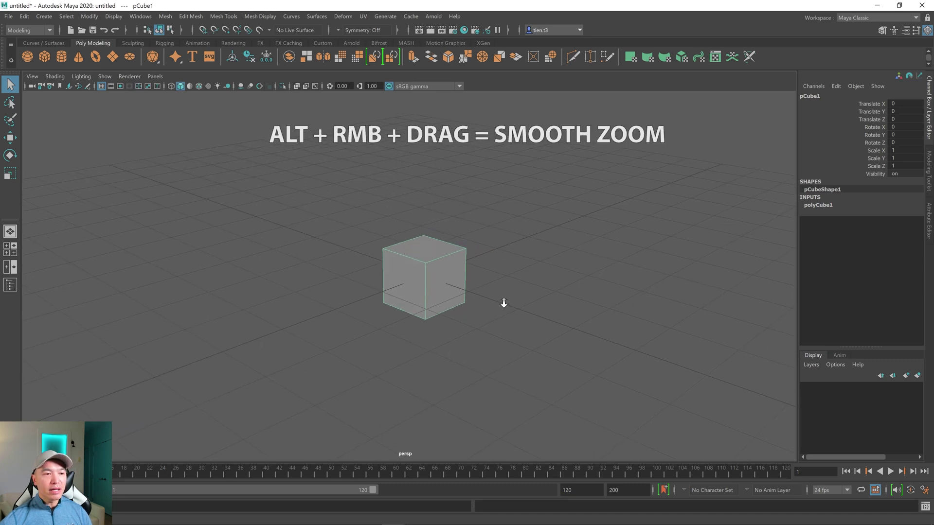
# - Smooth-zoom, reselect pCube1, turn the view slightly left and dolly in until the cube fills it
pyautogui.keyDown('alt'); pyautogui.moveTo(504, 303); pyautogui.dragTo(852, 275, button='right'); pyautogui.keyUp('alt')
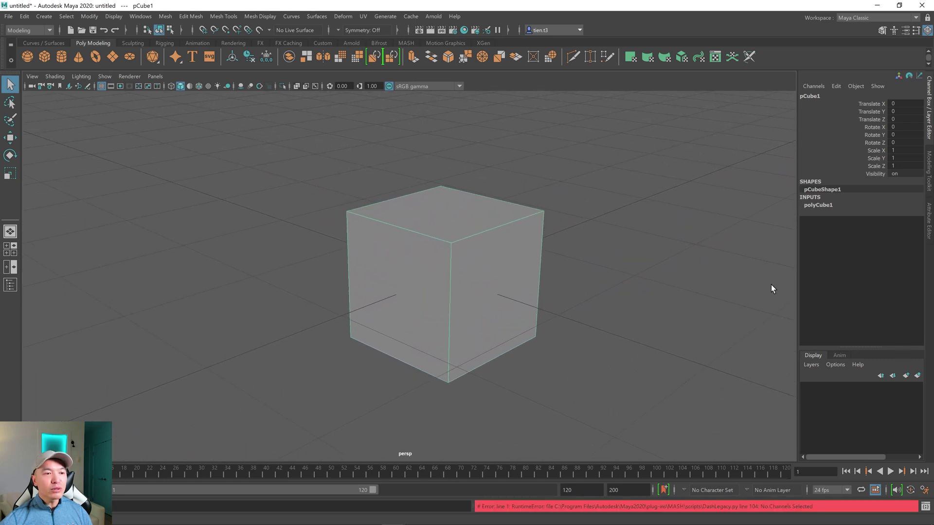
pyautogui.click(679, 292)
pyautogui.keyDown('alt'); pyautogui.moveTo(681, 291); pyautogui.dragTo(694, 298); pyautogui.keyUp('alt')
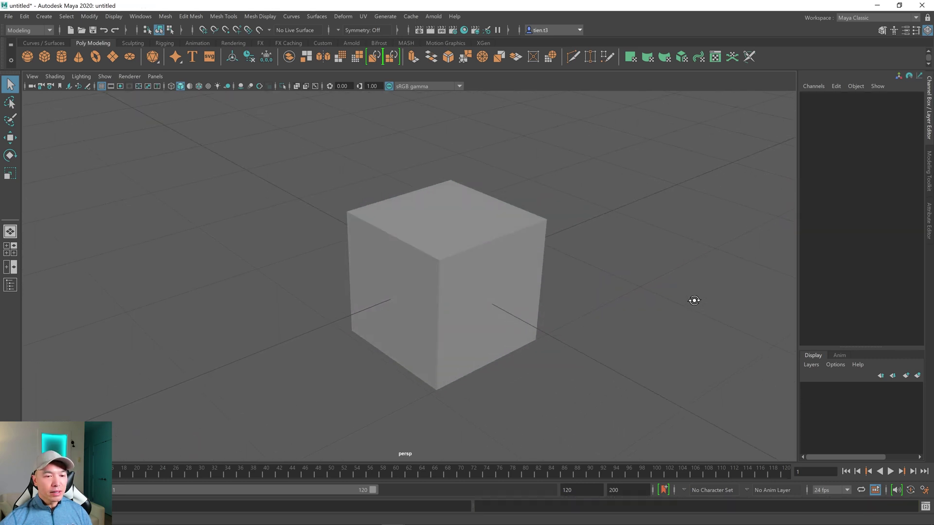
pyautogui.click(501, 300)
pyautogui.keyDown('alt'); pyautogui.moveTo(511, 306); pyautogui.dragTo(454, 301); pyautogui.keyUp('alt')
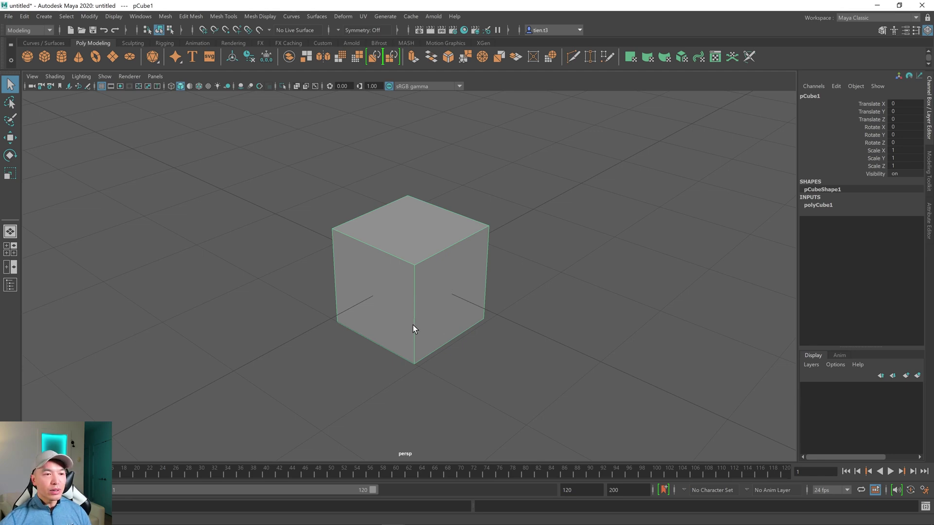
pyautogui.keyDown('alt'); pyautogui.moveTo(410, 325); pyautogui.dragTo(416, 297, button='right'); pyautogui.keyUp('alt')
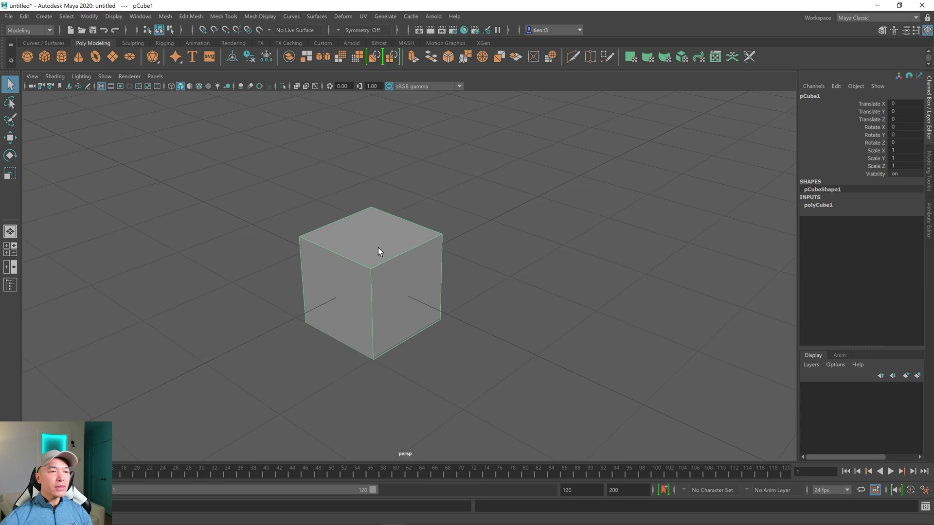
# - Wheel-zoom in and out on the cube several times
pyautogui.scroll(-3, 413, 243)
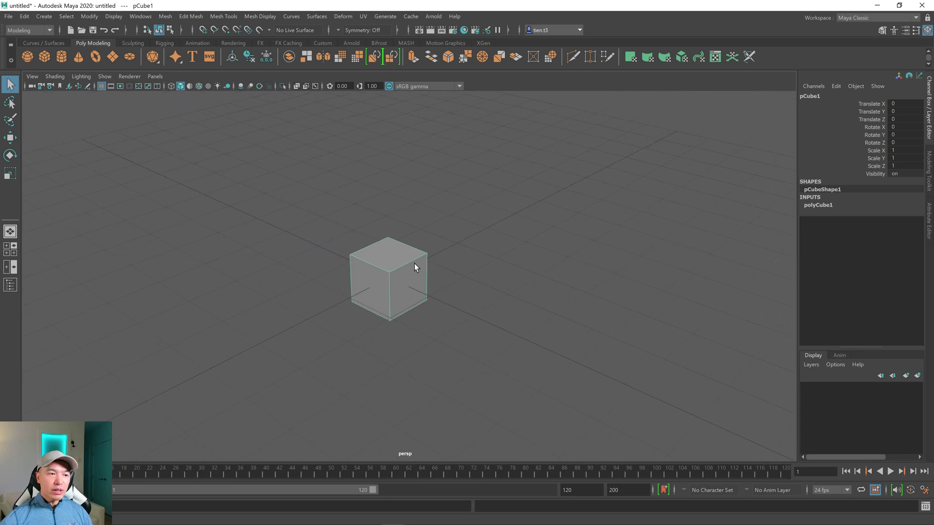
pyautogui.scroll(5, 413, 263)
pyautogui.scroll(3, 413, 269)
pyautogui.scroll(-3, 413, 270)
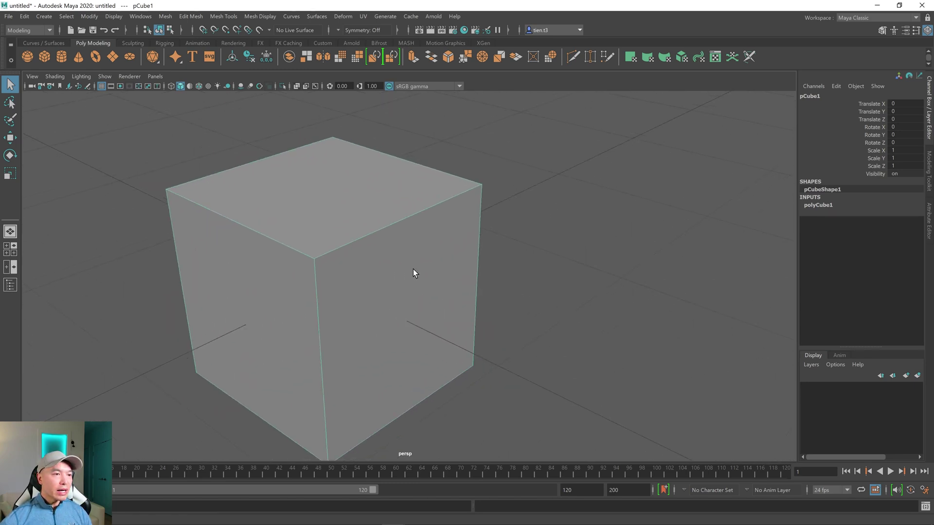
pyautogui.scroll(-4, 414, 271)
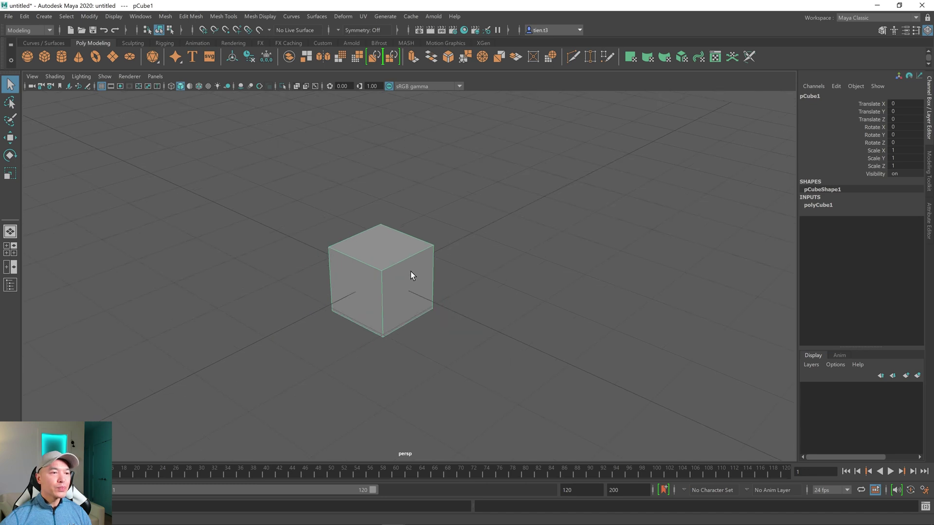
pyautogui.scroll(5, 414, 273)
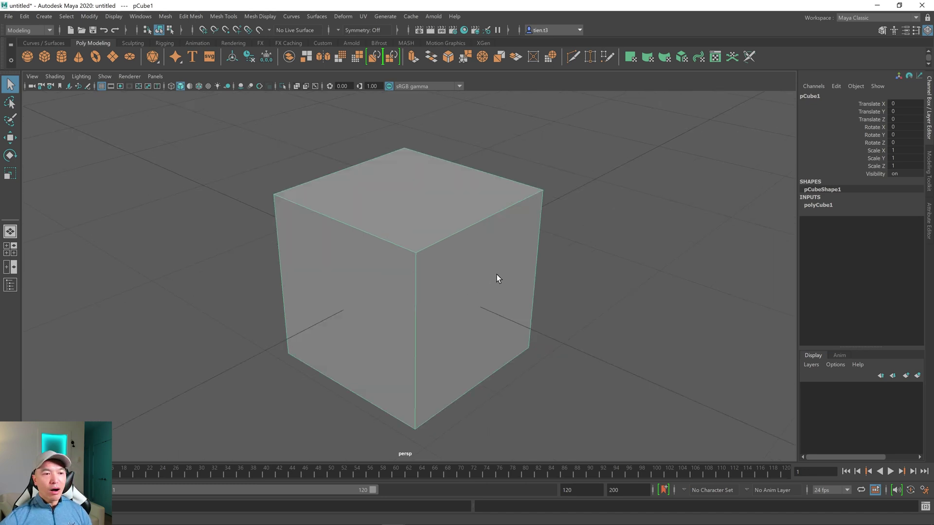
# - Tumble to view the cube from above, pan, and dolly out so it sits small at centre
pyautogui.keyDown('alt'); pyautogui.moveTo(519, 271); pyautogui.dragTo(463, 267); pyautogui.keyUp('alt')
pyautogui.moveTo(471, 263)
pyautogui.keyDown('alt'); pyautogui.mouseDown(button='middle')
pyautogui.moveTo(506, 287)
pyautogui.moveTo(489, 214)
pyautogui.moveTo(423, 308)
pyautogui.moveTo(531, 284)
pyautogui.moveTo(667, 229)
pyautogui.moveTo(457, 267)
pyautogui.mouseUp(button='middle'); pyautogui.keyUp('alt')
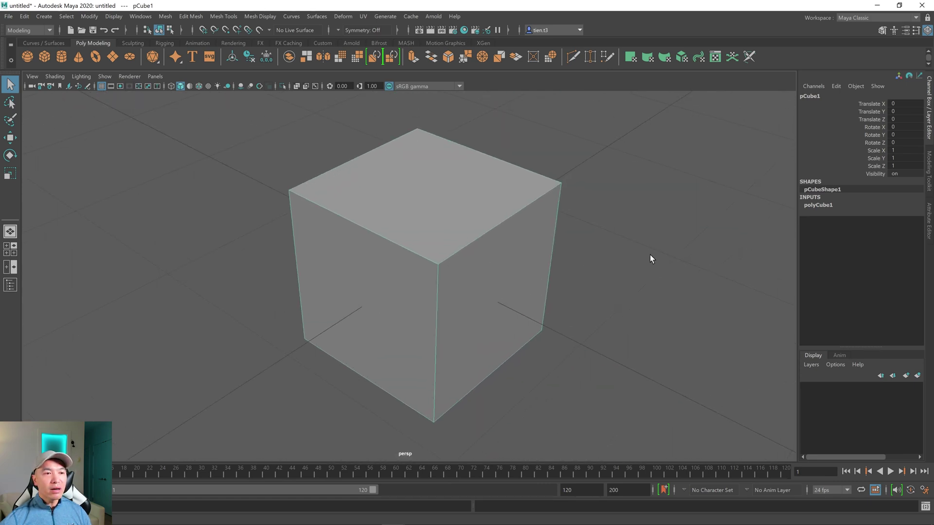
pyautogui.keyDown('alt'); pyautogui.moveTo(643, 268); pyautogui.dragTo(517, 295, button='right'); pyautogui.keyUp('alt')
pyautogui.keyDown('alt'); pyautogui.moveTo(517, 296); pyautogui.dragTo(507, 288); pyautogui.keyUp('alt')
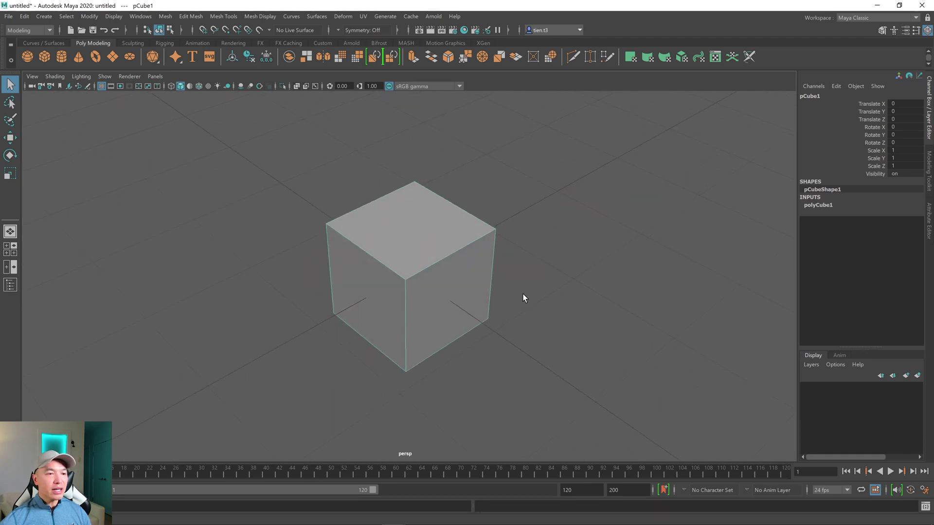
pyautogui.scroll(-5, 523, 294)
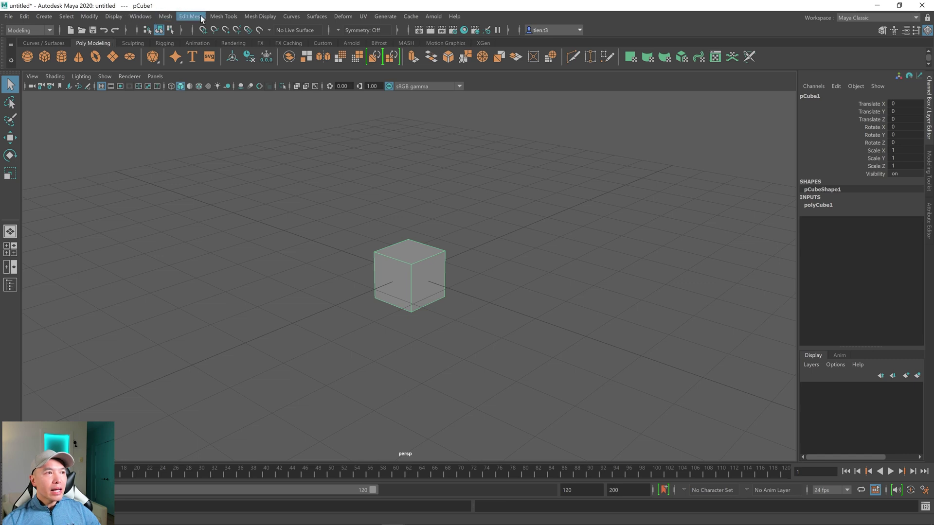
# - Browse the Edit Mesh and Mesh Tools menus, then deselect pCube1 by clicking empty space
pyautogui.click(168, 17)
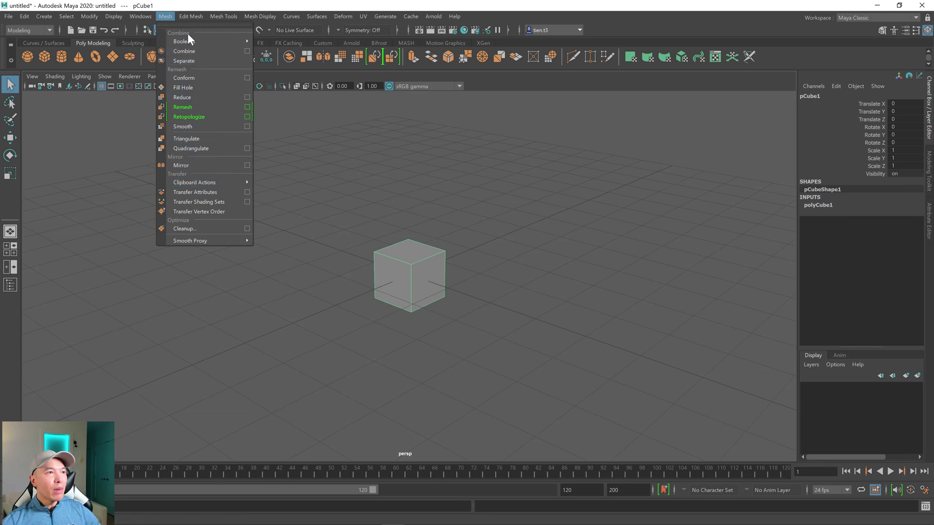
pyautogui.click(190, 16)
pyautogui.click(225, 16)
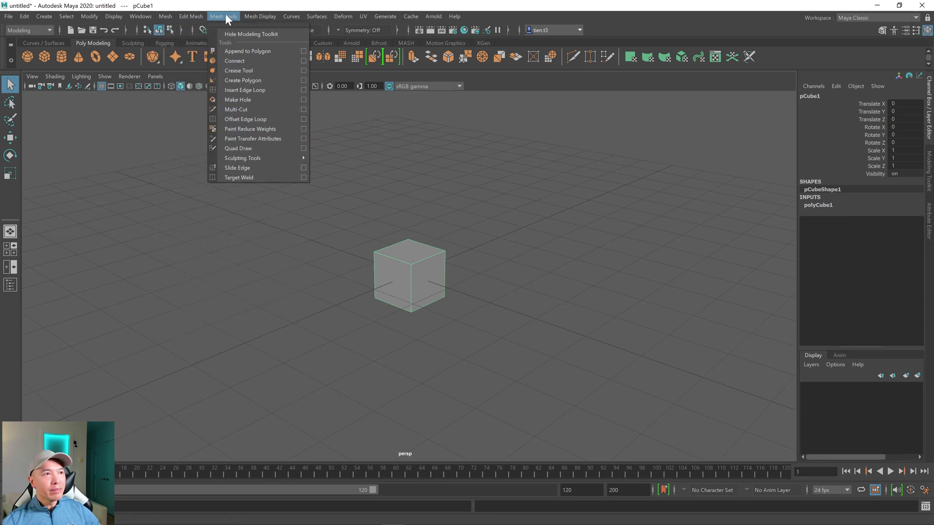
pyautogui.click(153, 223)
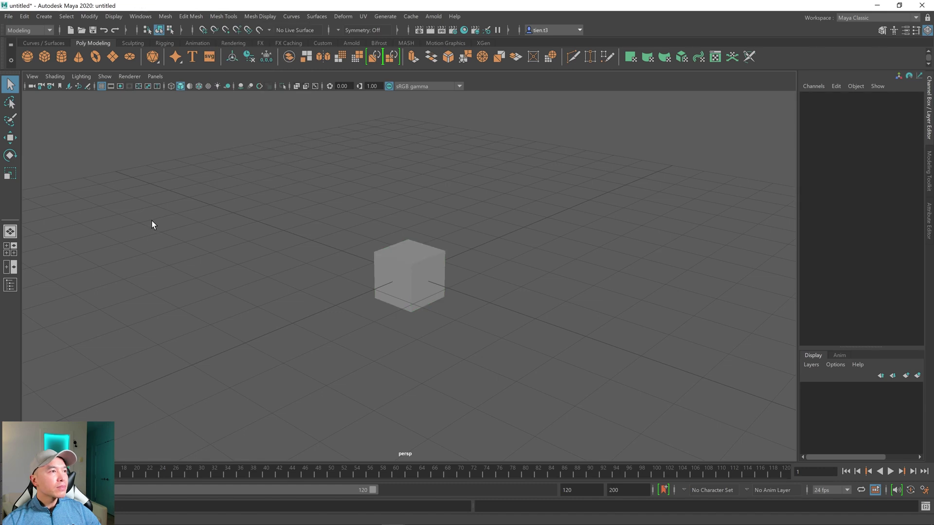
# - Switch to the Rigging menu set and look through the Skeleton menu without running anything
pyautogui.click(50, 32)
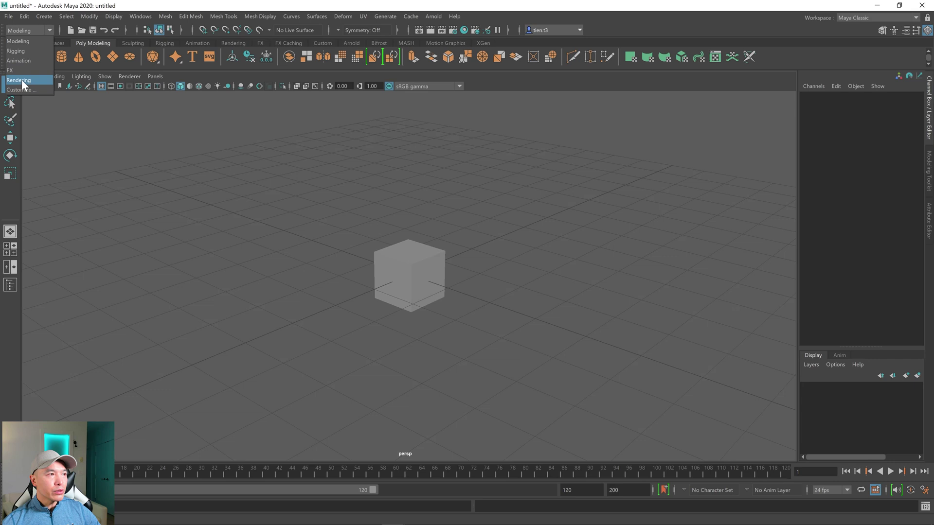
pyautogui.click(27, 49)
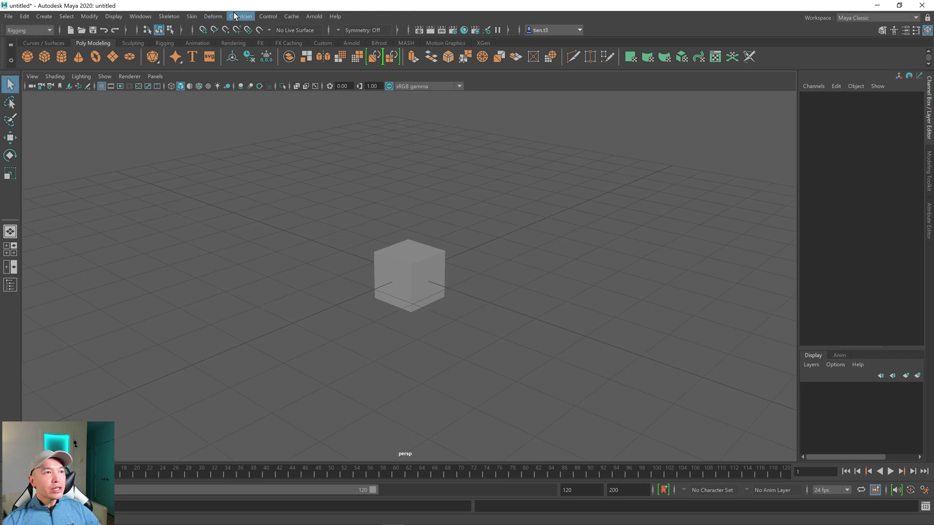
pyautogui.click(174, 16)
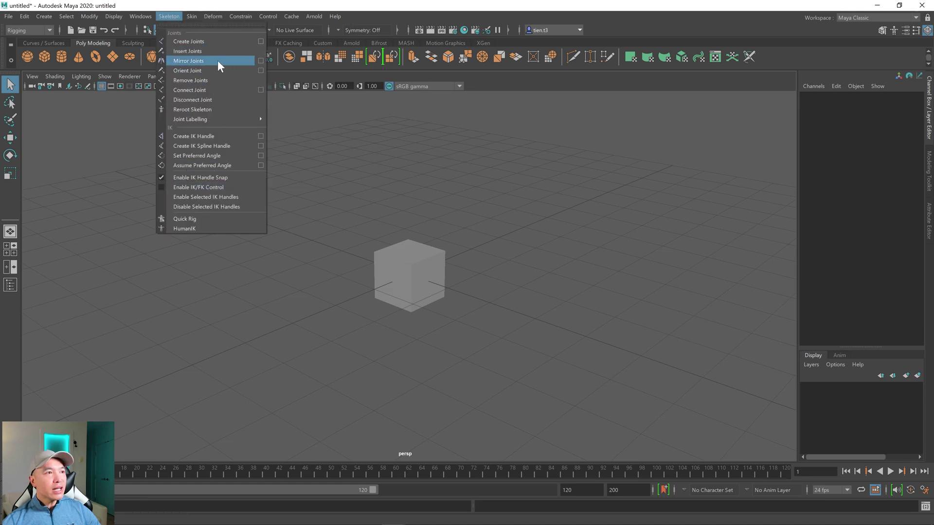
pyautogui.click(90, 178)
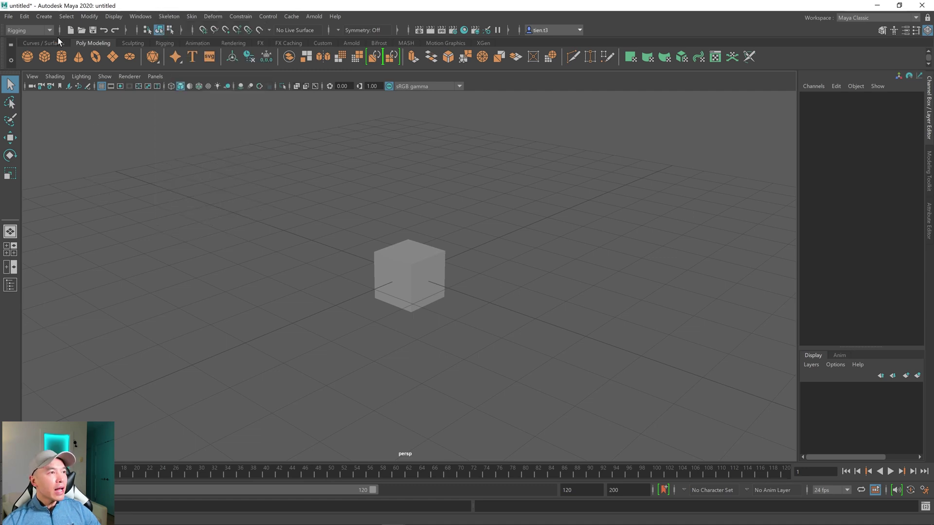
pyautogui.click(46, 30)
# - Restore the Modeling menu set, browse Sculpting, Rigging and Animation shelves, then return to Poly Modeling and reselect pCube1
pyautogui.click(29, 40)
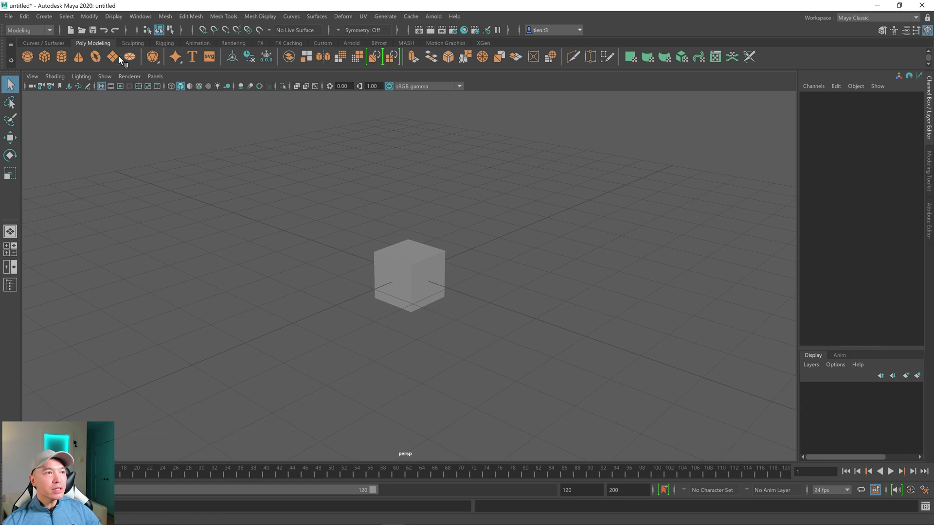
pyautogui.click(132, 42)
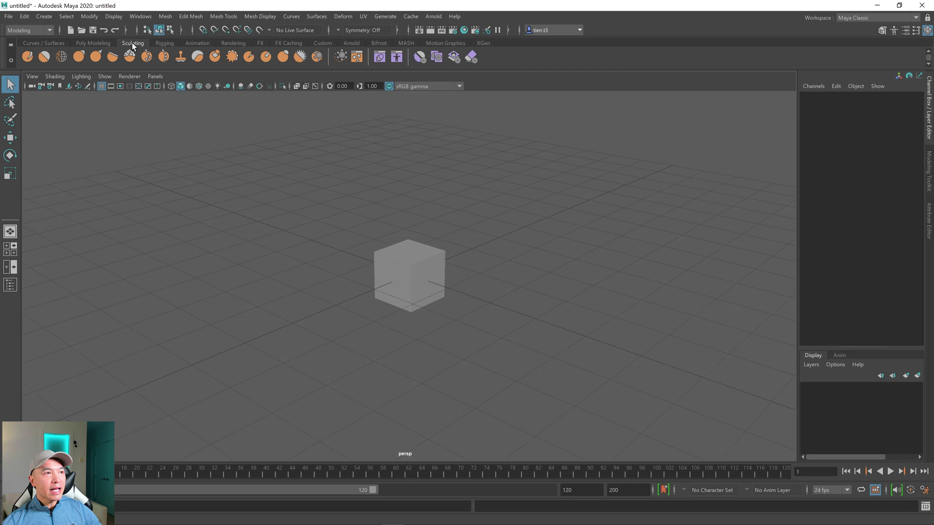
pyautogui.click(165, 44)
pyautogui.click(197, 44)
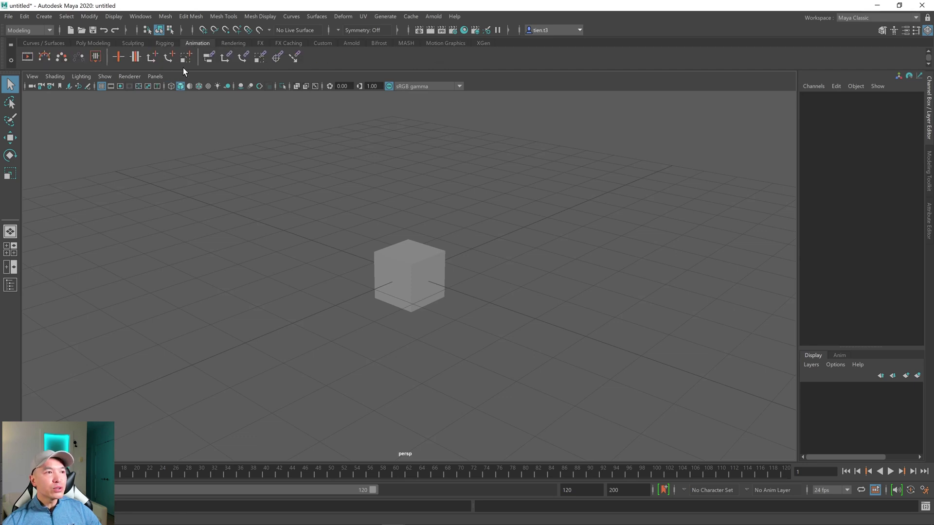
pyautogui.click(165, 44)
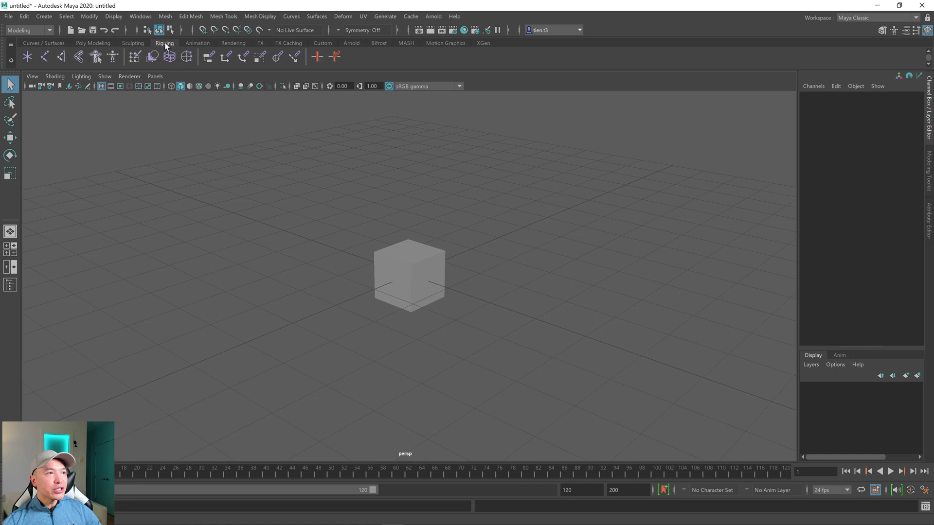
pyautogui.click(133, 44)
pyautogui.click(90, 44)
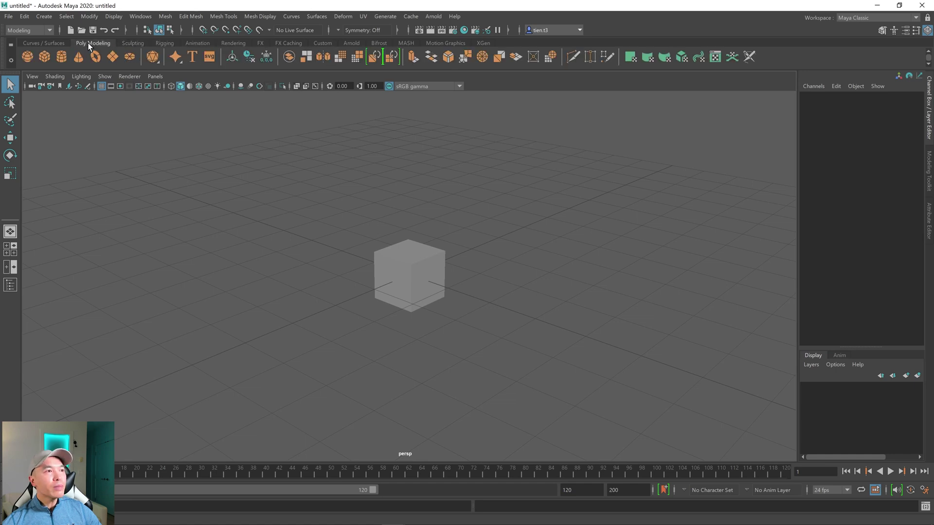
pyautogui.hotkey('ctrl', 'z')
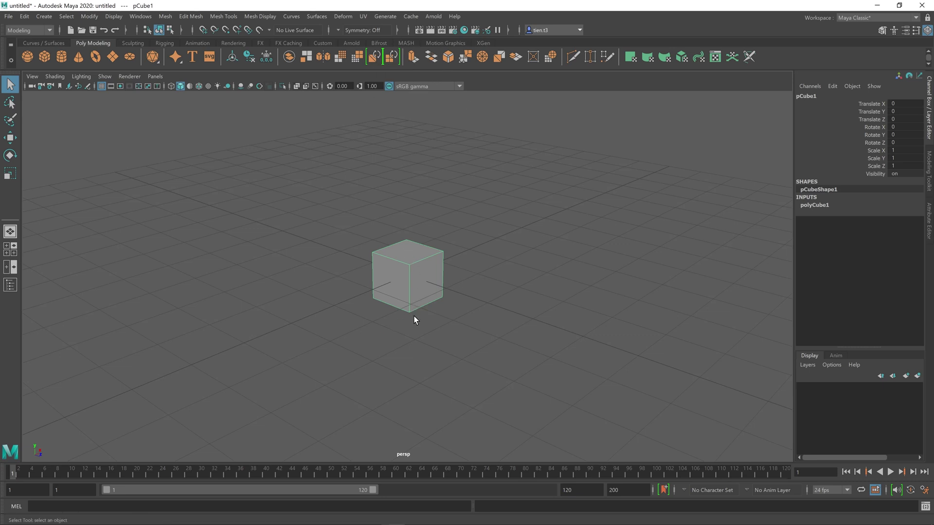
# - Deselect pCube1, try Four View, Two Side by Side and Outliner layouts, then return to Single Perspective
pyautogui.click(687, 263)
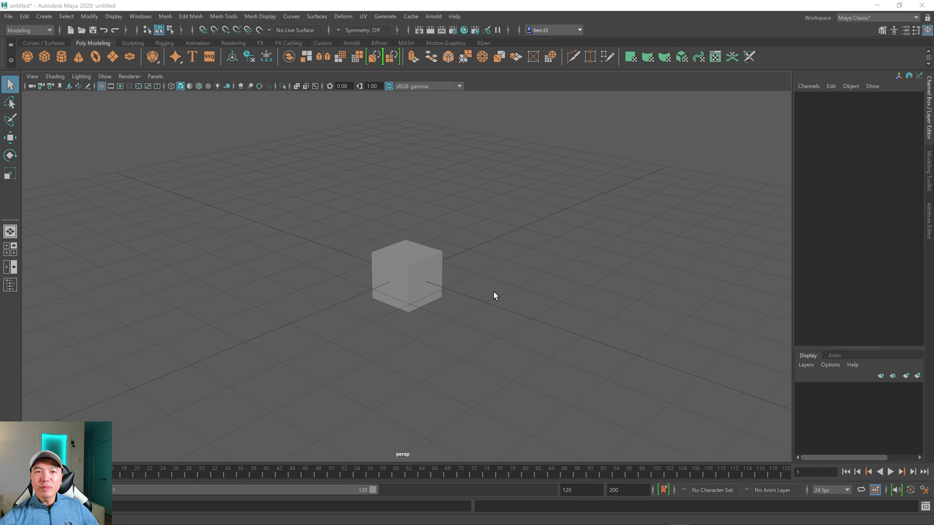
pyautogui.click(13, 251)
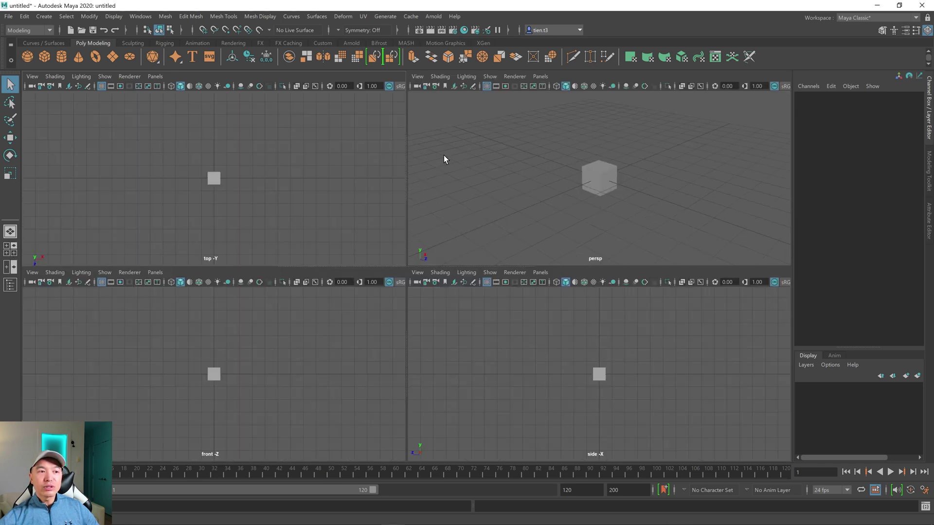
pyautogui.click(14, 267)
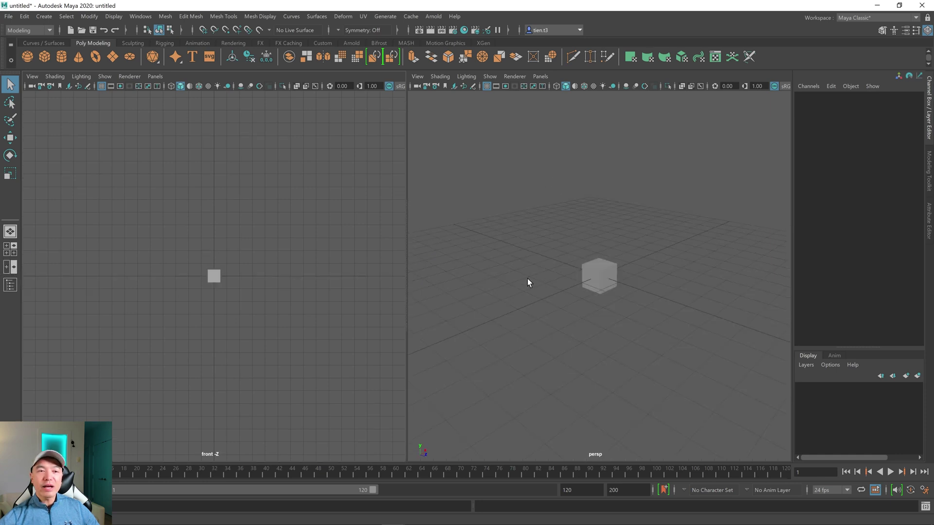
pyautogui.click(10, 285)
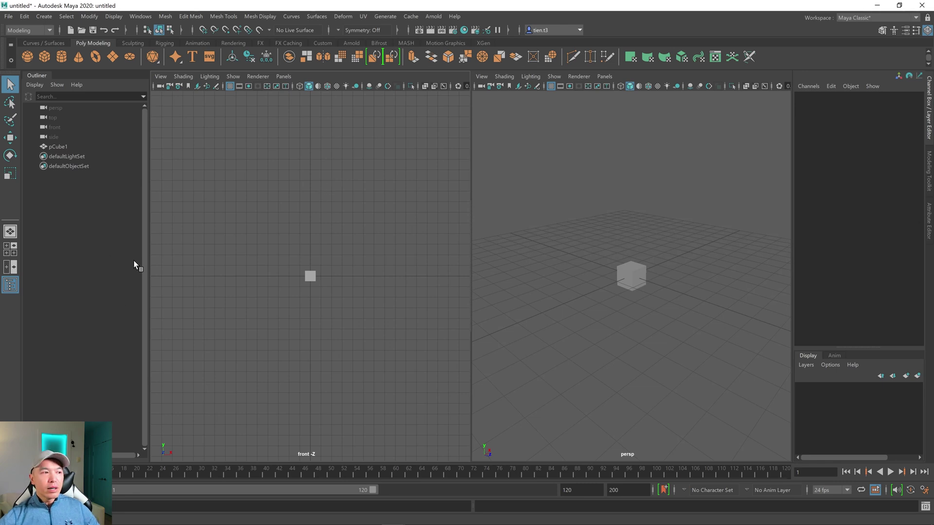
pyautogui.click(11, 286)
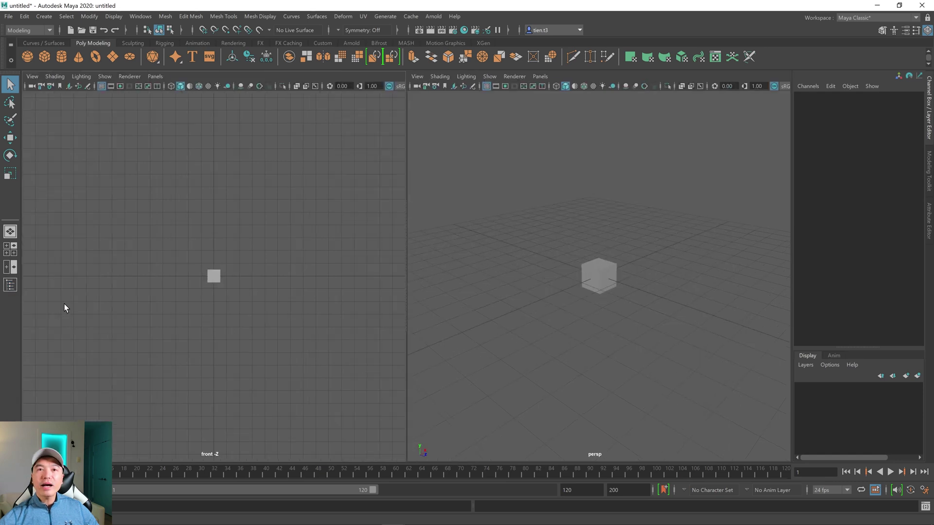
pyautogui.click(9, 233)
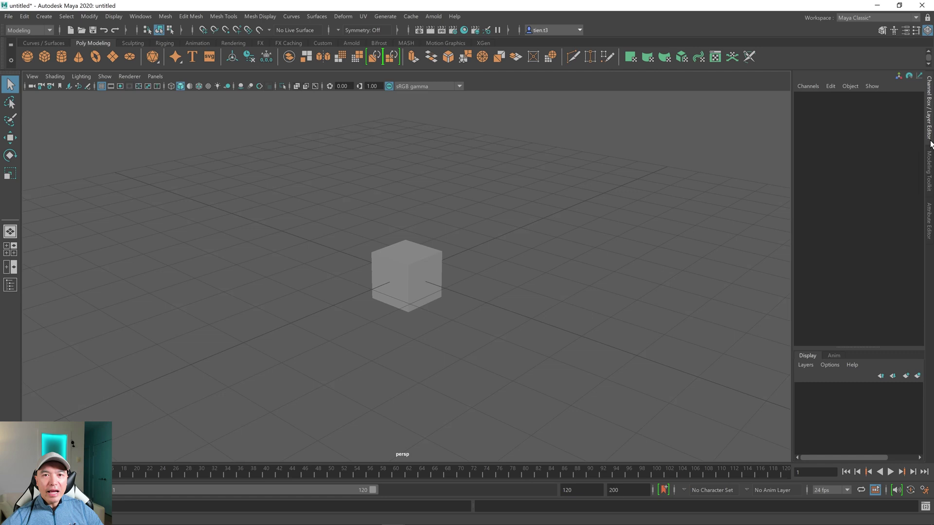
# - Toggle the Channel Box panel off and on, then select pCube1 to show its channels
pyautogui.click(929, 121)
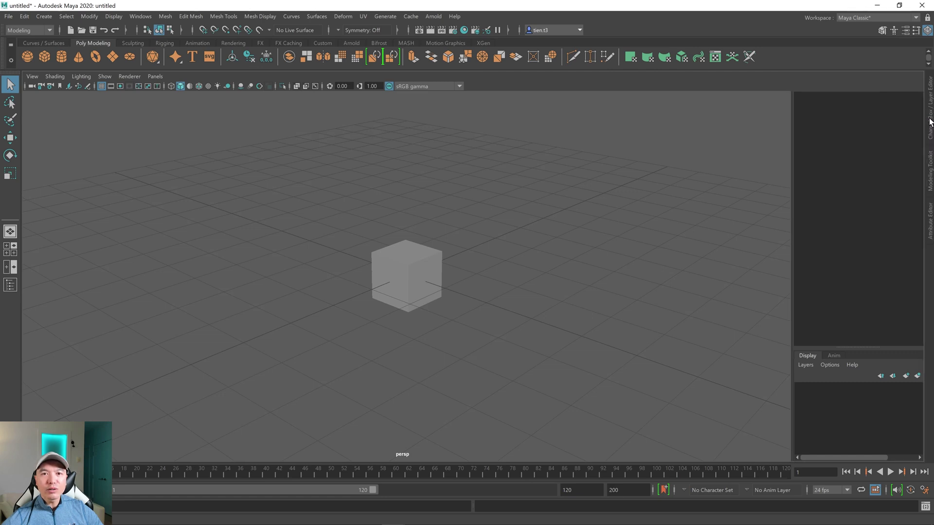
pyautogui.click(930, 122)
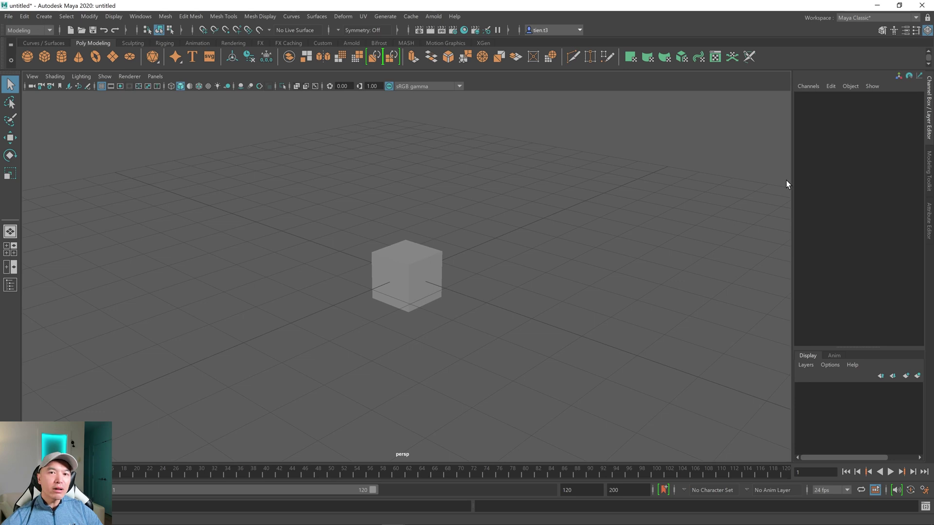
pyautogui.click(399, 282)
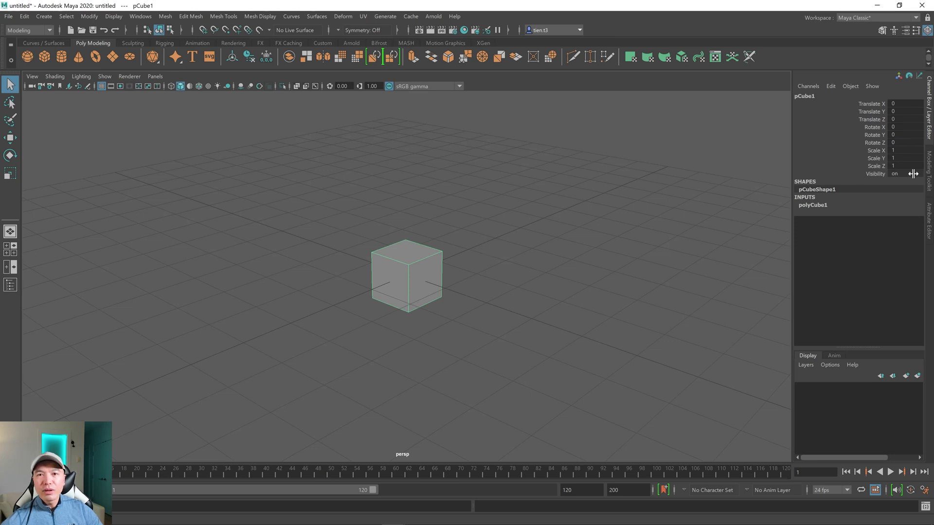
# - View the Modeling Toolkit and pCubeShape1 Attribute Editor, then close the panel so the viewport spans full width
pyautogui.click(929, 175)
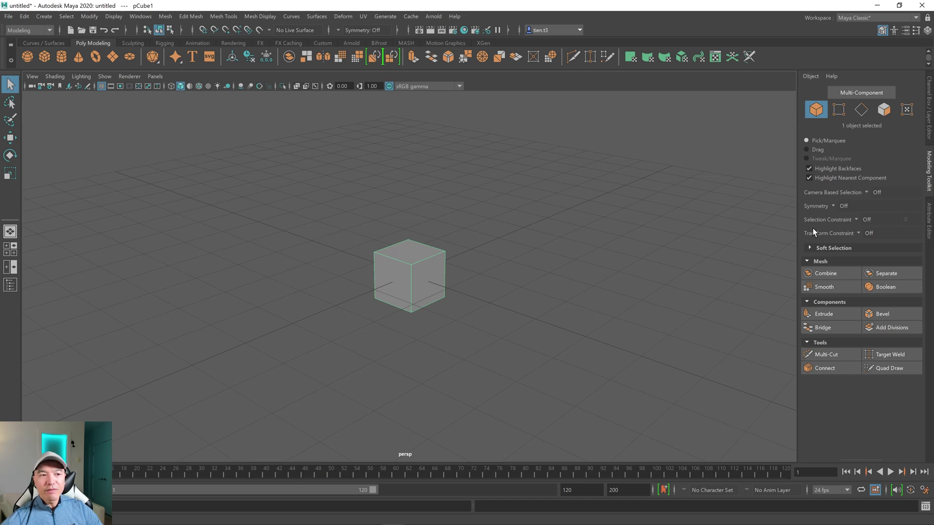
pyautogui.click(929, 222)
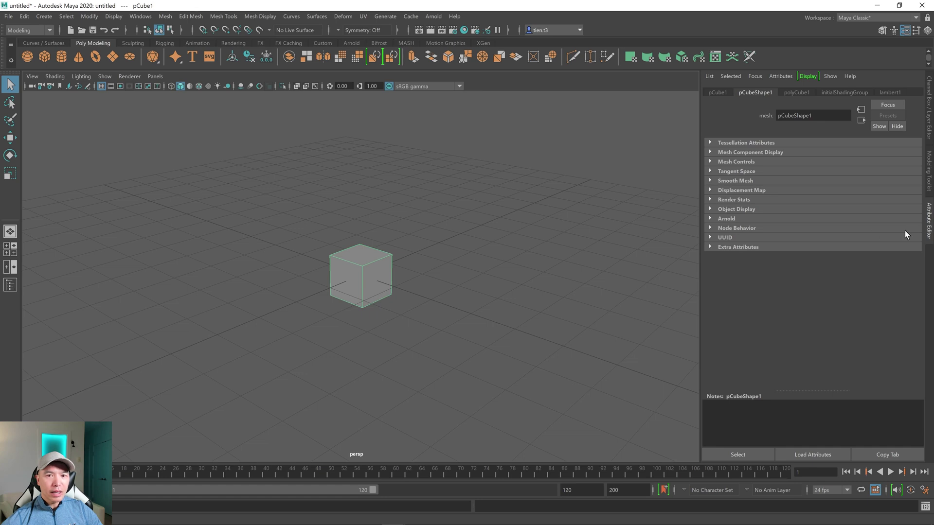
pyautogui.click(930, 226)
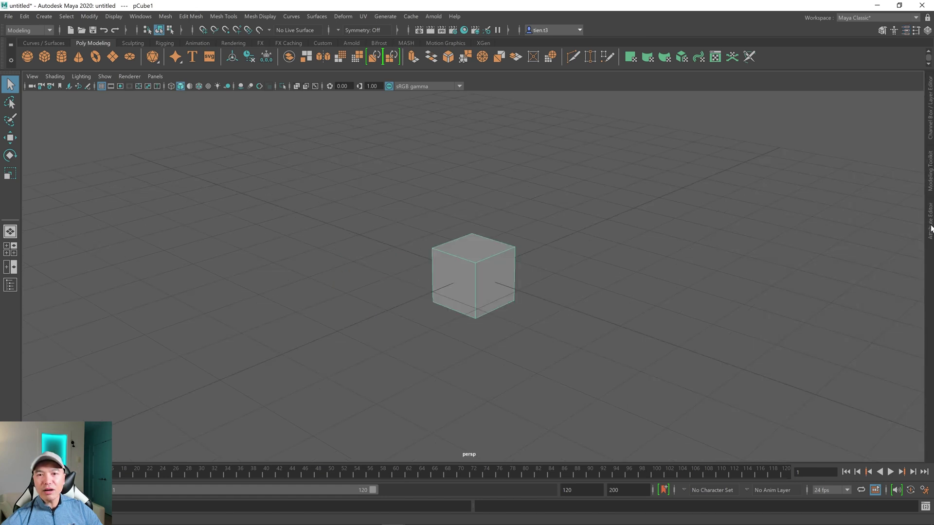
pyautogui.click(281, 314)
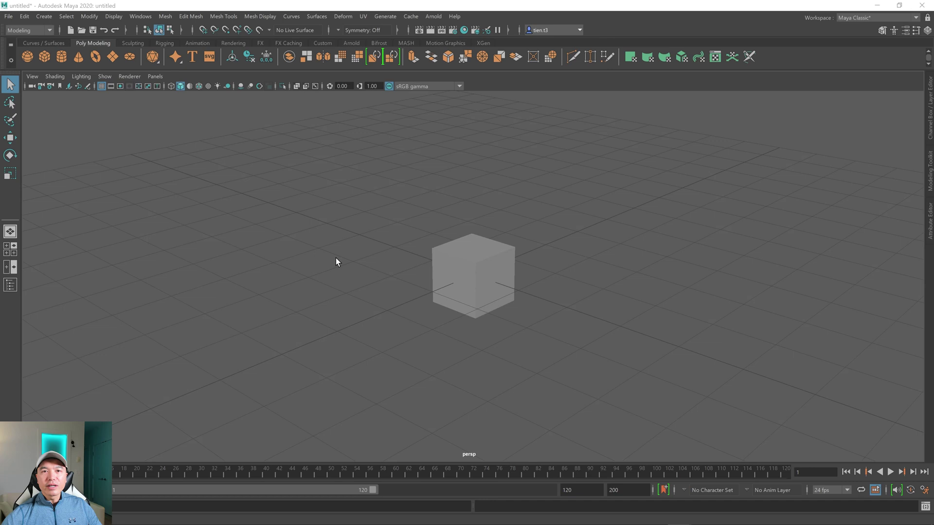
# - Look over the Windows > Settings/Preferences submenu, then dismiss it, leaving the cube deselected
pyautogui.click(146, 17)
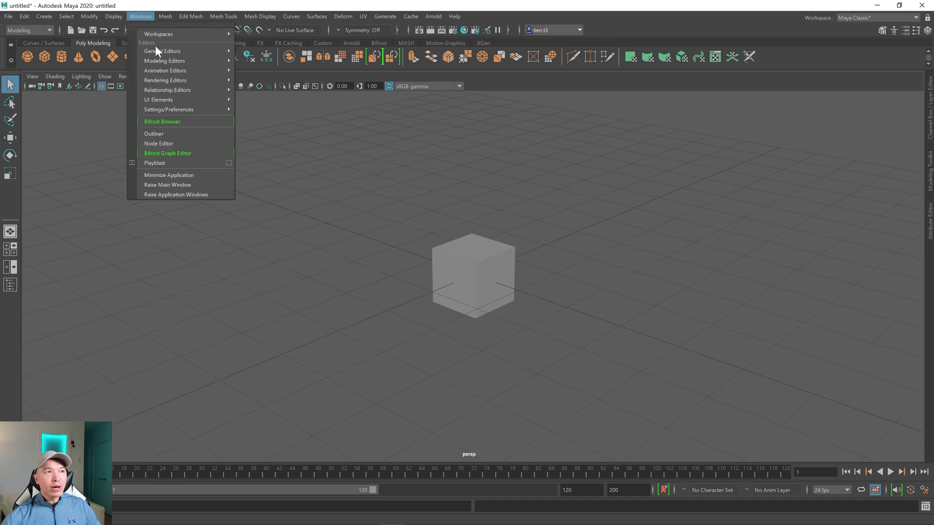
pyautogui.moveTo(179, 110)
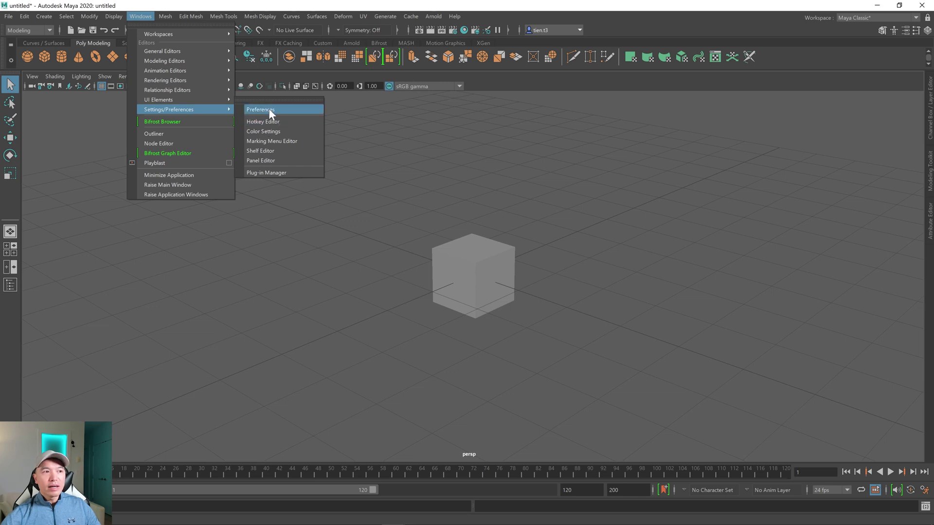
pyautogui.click(331, 394)
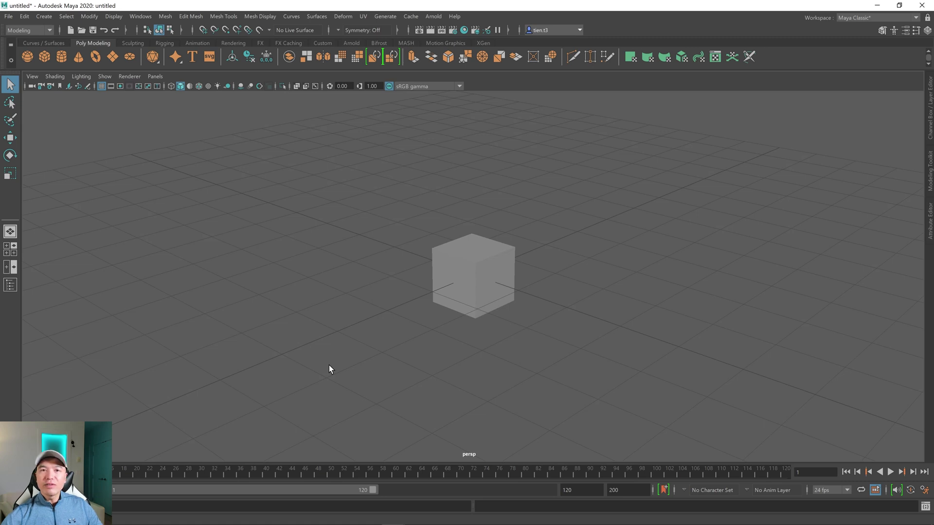